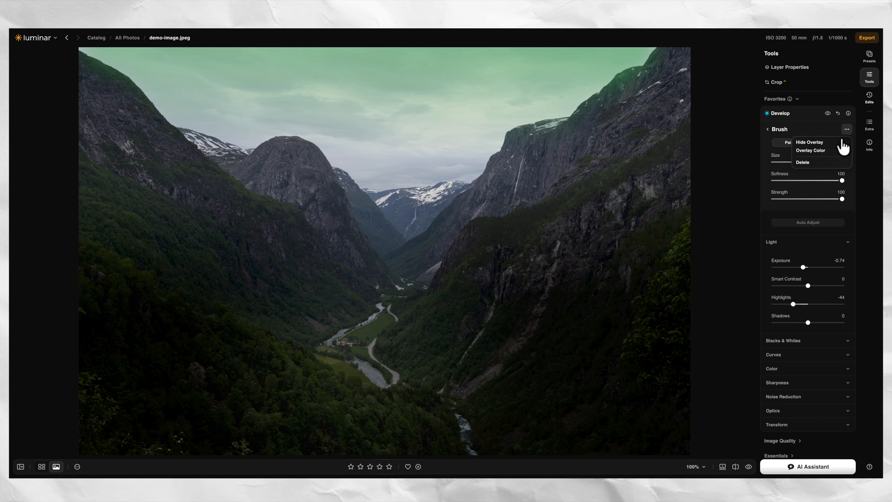
pyautogui.moveTo(816, 151)
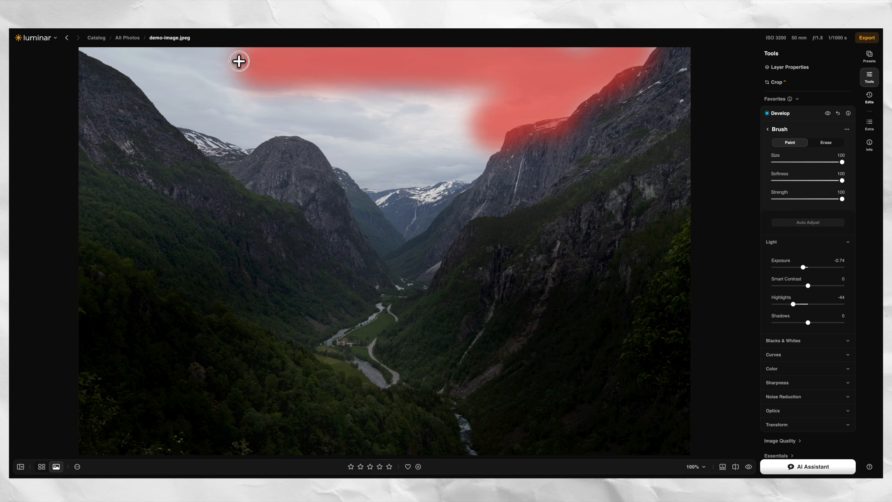
pyautogui.moveTo(238, 60)
pyautogui.mouseDown()
pyautogui.moveTo(145, 56)
pyautogui.moveTo(282, 107)
pyautogui.moveTo(211, 109)
pyautogui.moveTo(135, 57)
pyautogui.mouseUp()
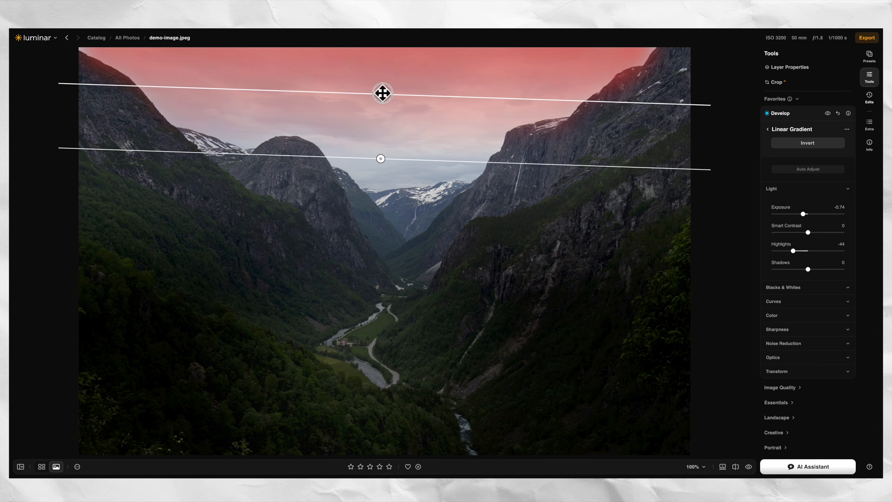
pyautogui.moveTo(383, 91)
pyautogui.mouseDown()
pyautogui.moveTo(392, 64)
pyautogui.moveTo(394, 93)
pyautogui.mouseUp()
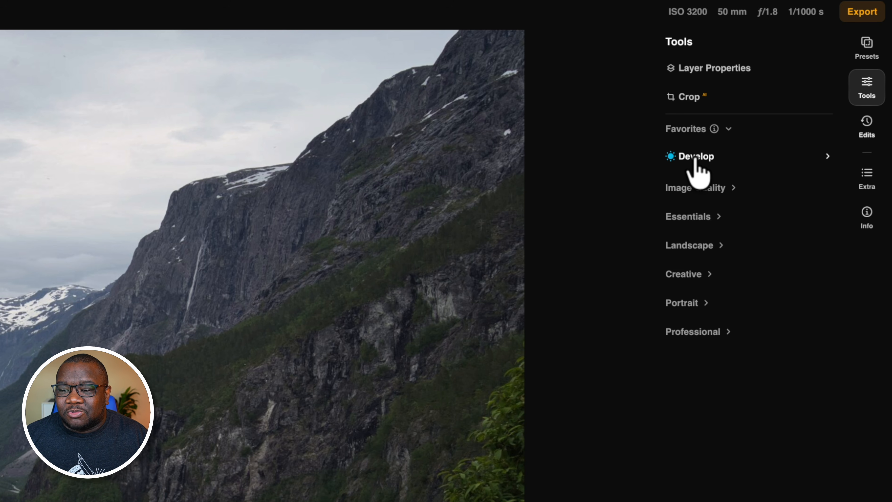
# Step: Add a linear gradient mask to the Develop tool, covering the lower part of the valley
pyautogui.click(695, 159)
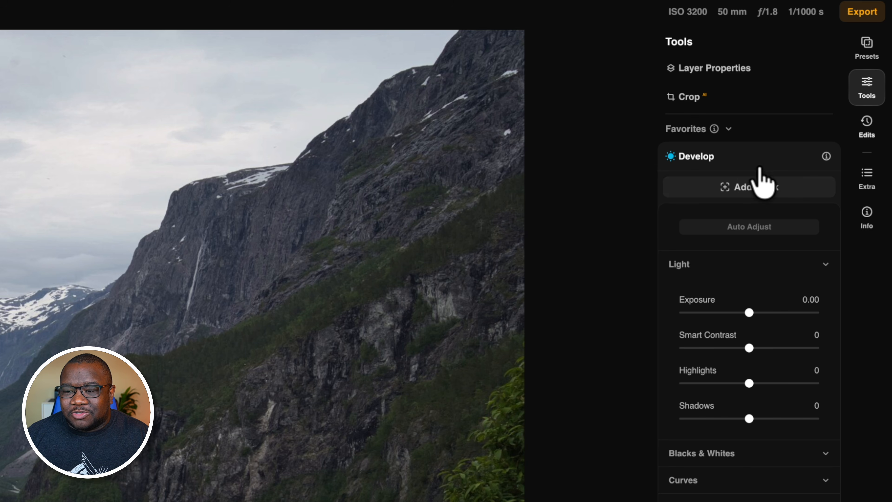
pyautogui.click(786, 192)
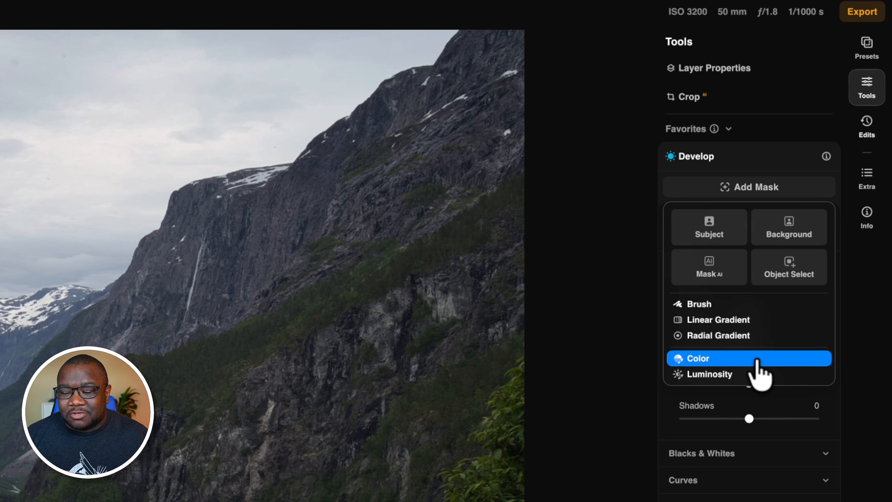
pyautogui.click(747, 325)
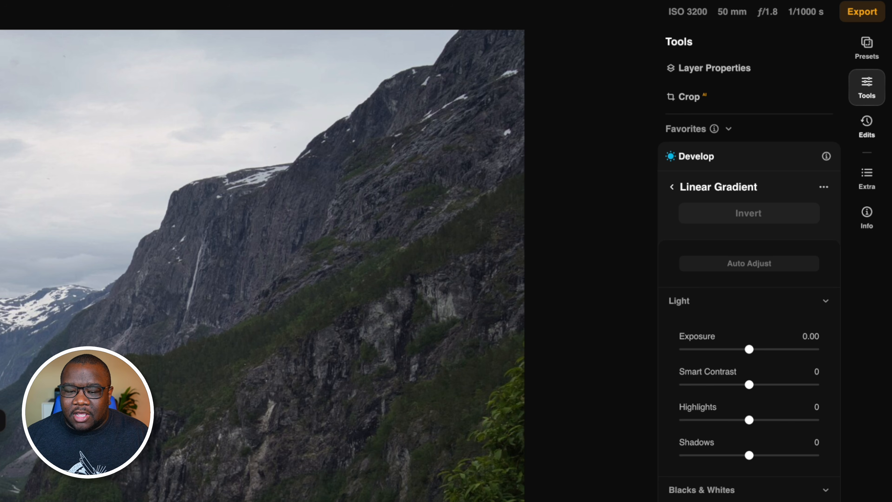
pyautogui.moveTo(2, 501); pyautogui.dragTo(2, 344)
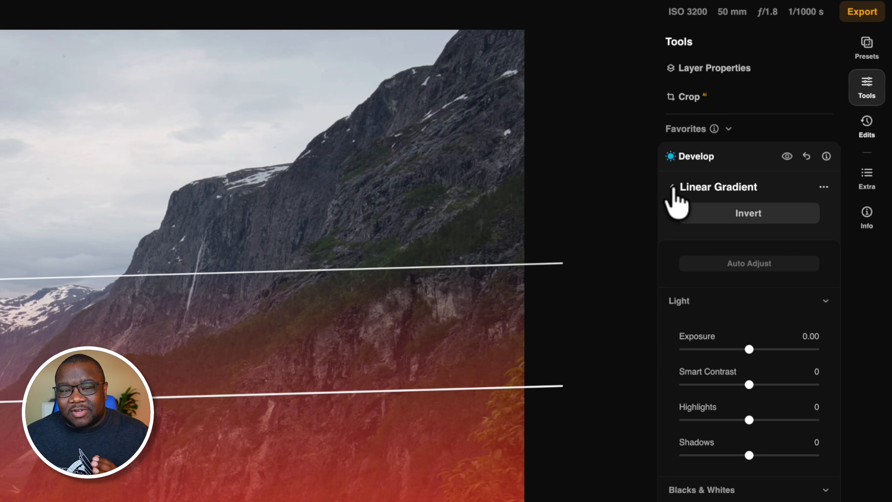
pyautogui.click(672, 188)
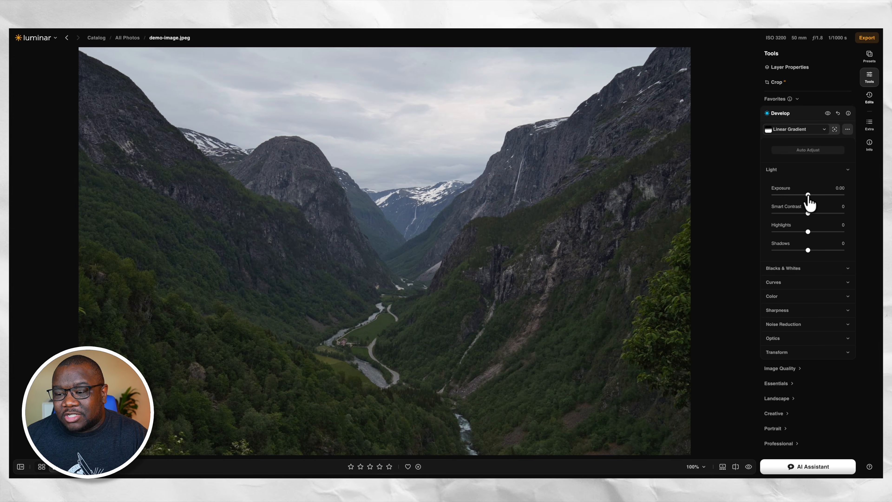
# Step: Lower the linear gradient mask's Exposure to -2.57 and check which components the mask contains
pyautogui.moveTo(749, 313); pyautogui.dragTo(748, 314)
pyautogui.moveTo(807, 197); pyautogui.dragTo(802, 198)
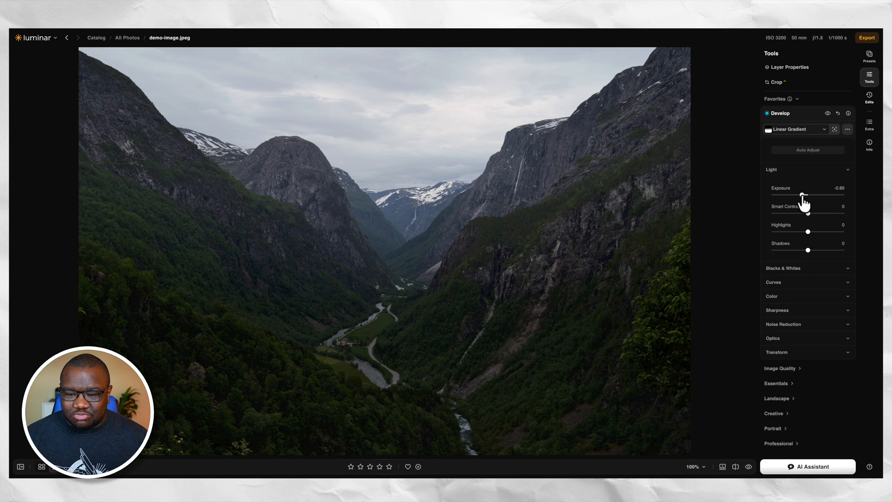
pyautogui.moveTo(802, 197); pyautogui.dragTo(790, 196)
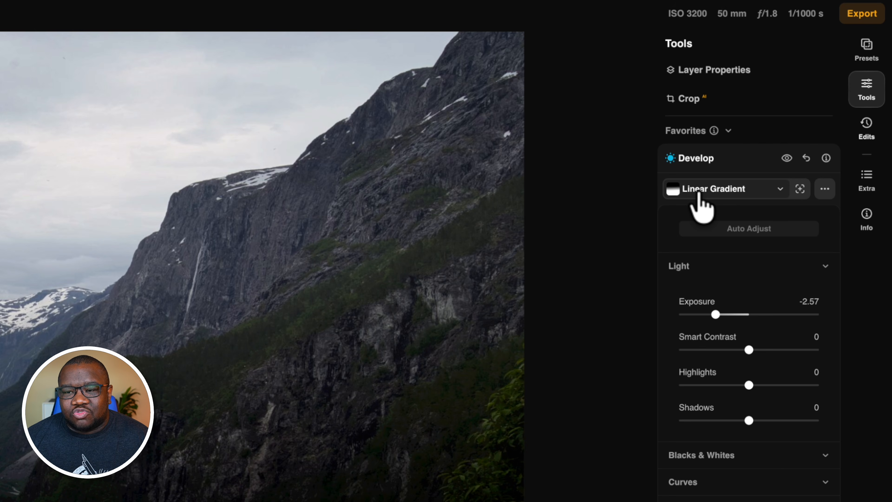
pyautogui.click(780, 190)
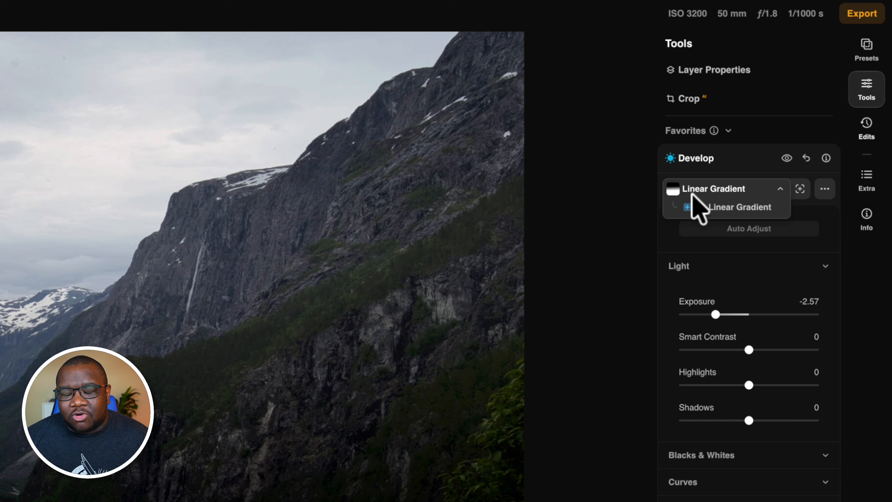
pyautogui.click(780, 192)
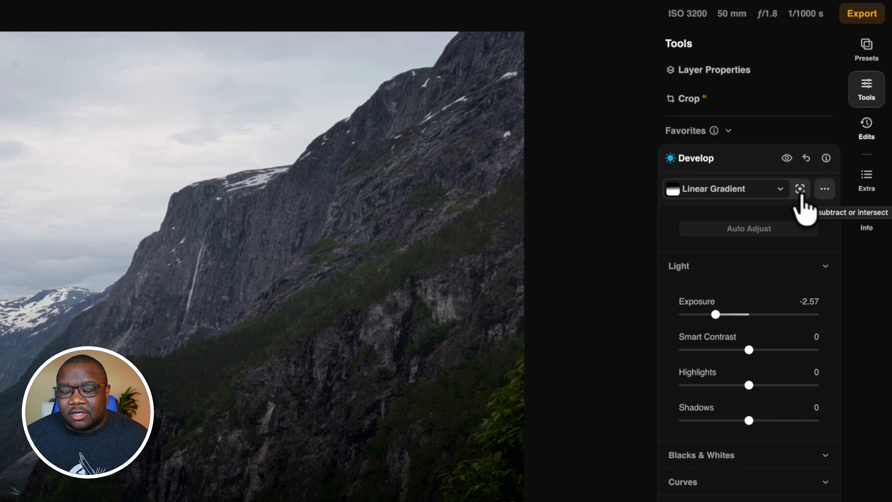
# Step: Subtract a radial gradient around the river and village from the mask, widening it into a horizontal ellipse
pyautogui.click(800, 192)
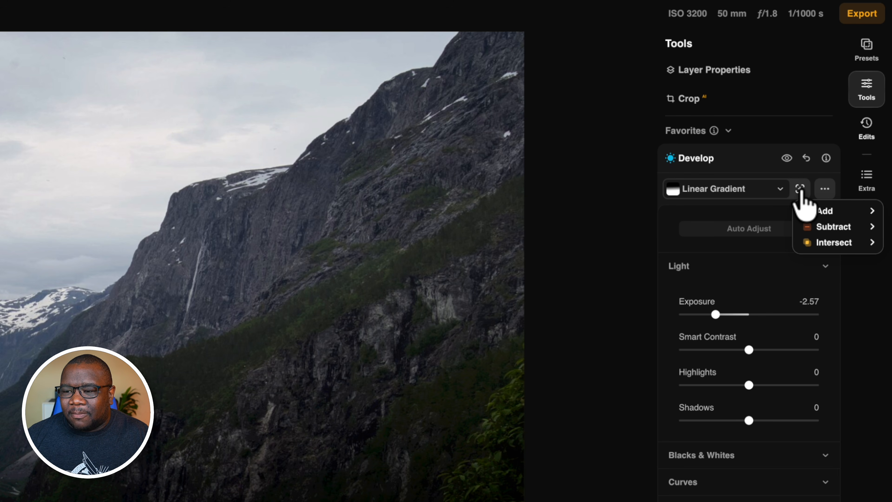
pyautogui.moveTo(830, 228)
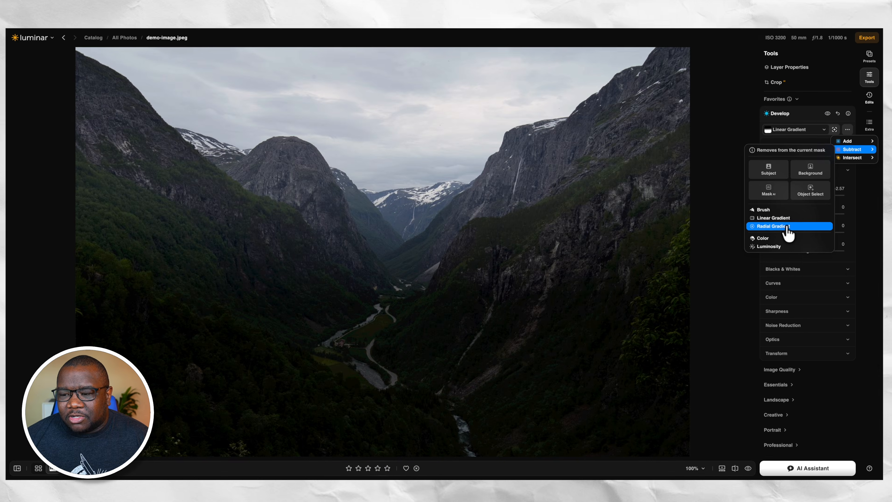
pyautogui.click(676, 373)
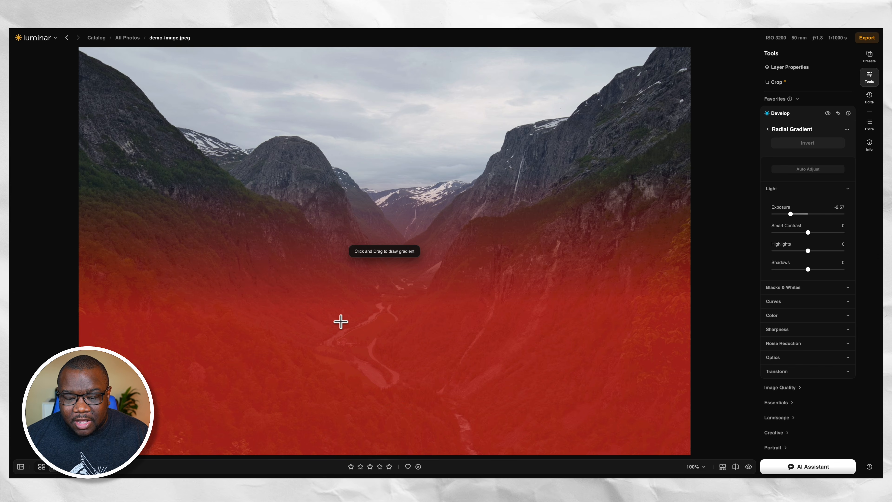
pyautogui.moveTo(354, 325); pyautogui.dragTo(474, 382)
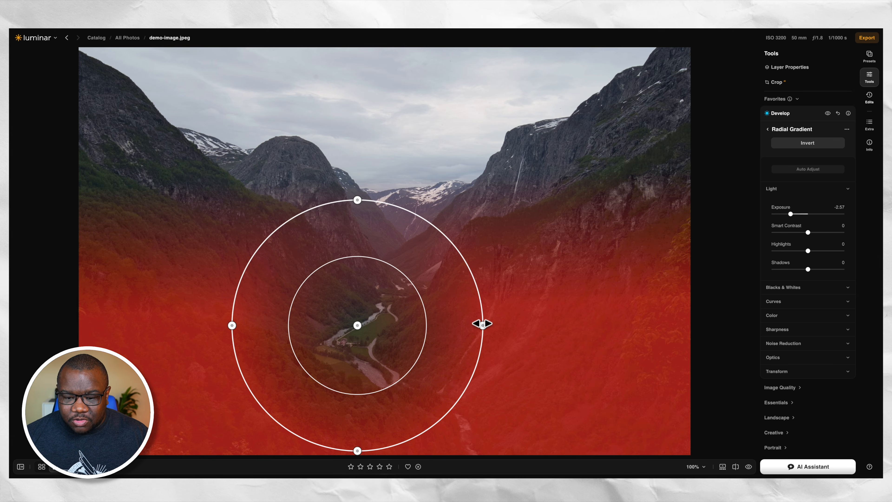
pyautogui.moveTo(482, 324); pyautogui.dragTo(543, 328)
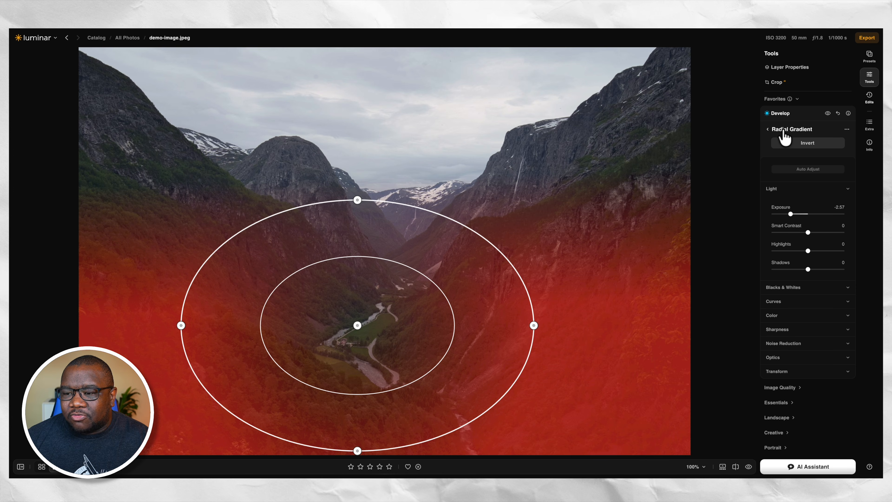
pyautogui.click(768, 129)
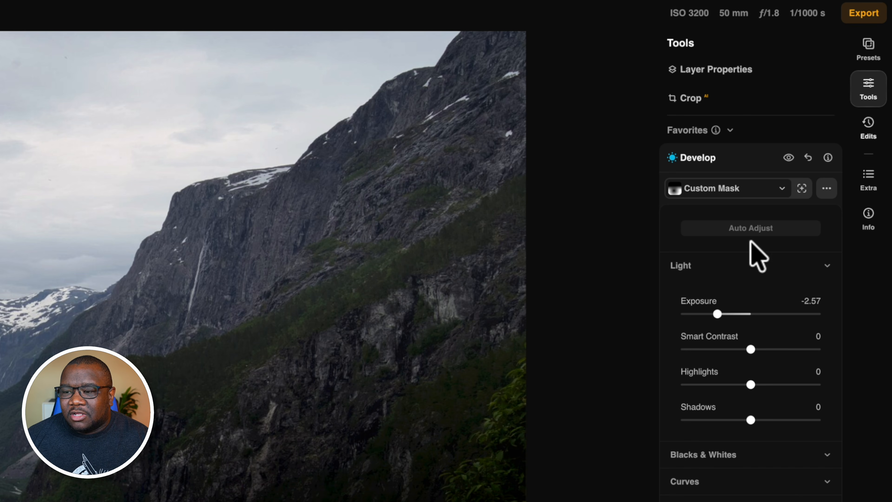
# Step: Edit the subtracted radial gradient within the custom mask, moving it slightly lower over the valley
pyautogui.click(783, 189)
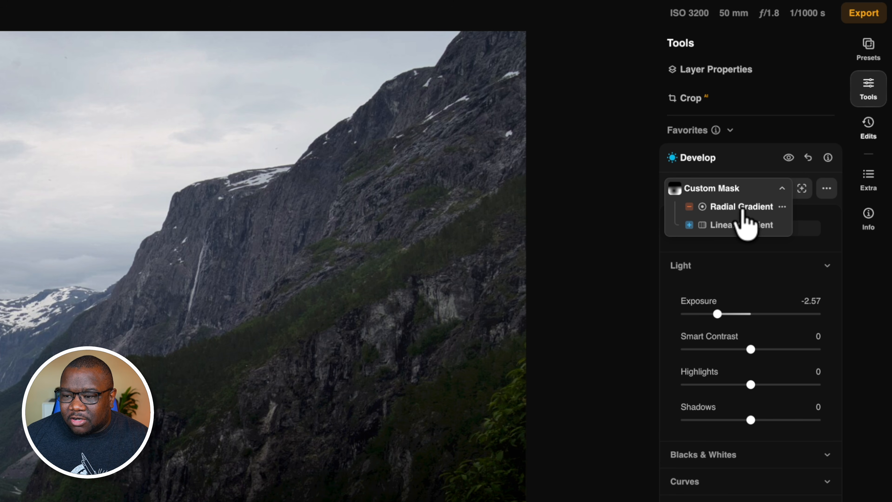
pyautogui.click(781, 208)
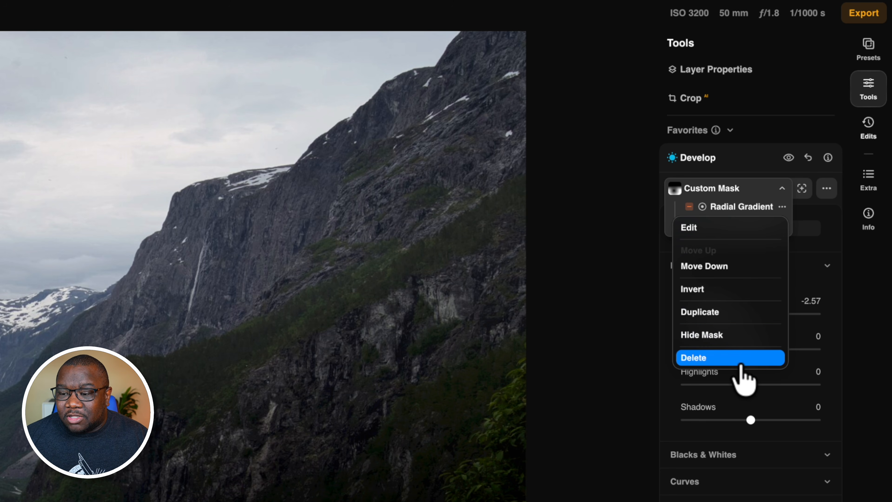
pyautogui.click(697, 227)
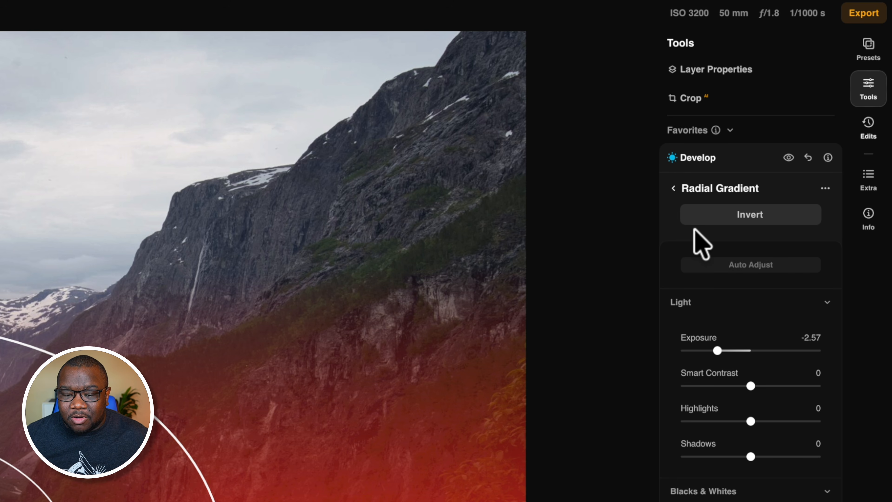
pyautogui.moveTo(2, 453); pyautogui.dragTo(6, 494)
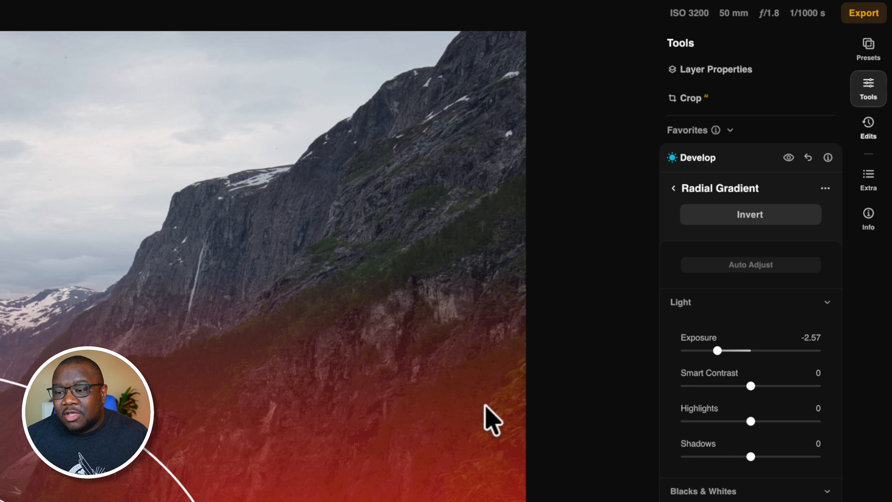
pyautogui.click(682, 189)
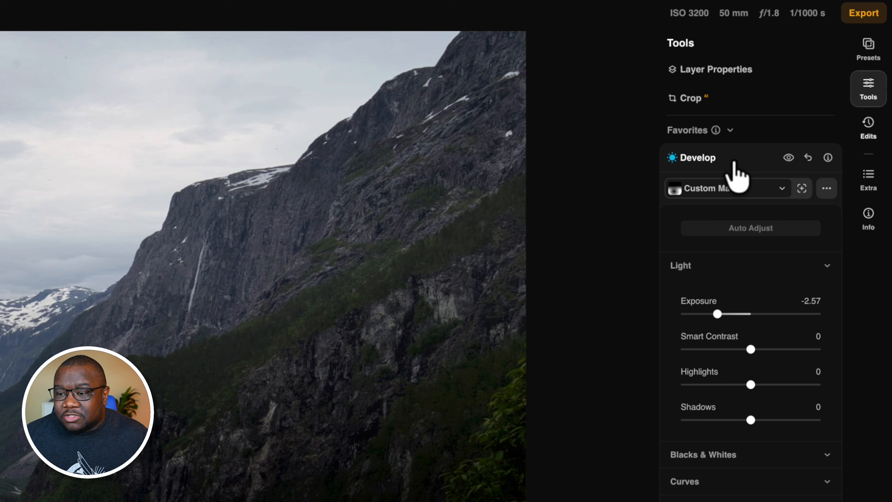
# Step: Start a fresh Develop adjustment with Highlights at -44 and Exposure at -0.74
pyautogui.click(716, 158)
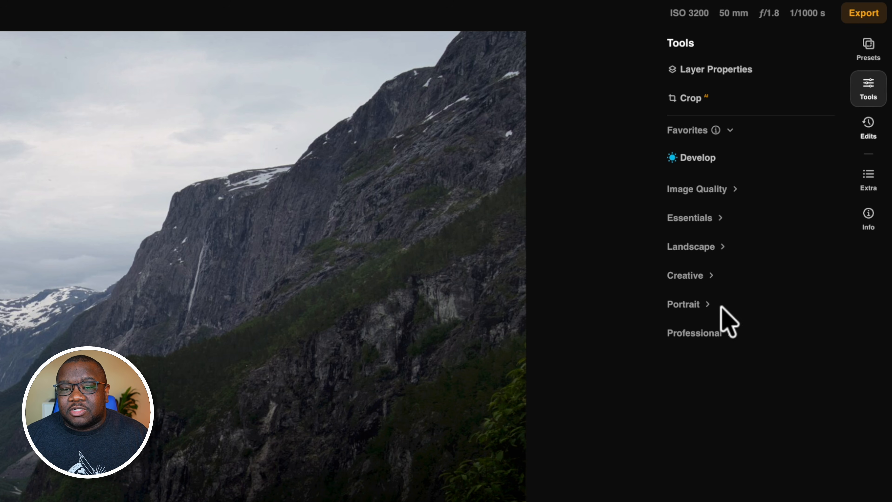
pyautogui.click(695, 159)
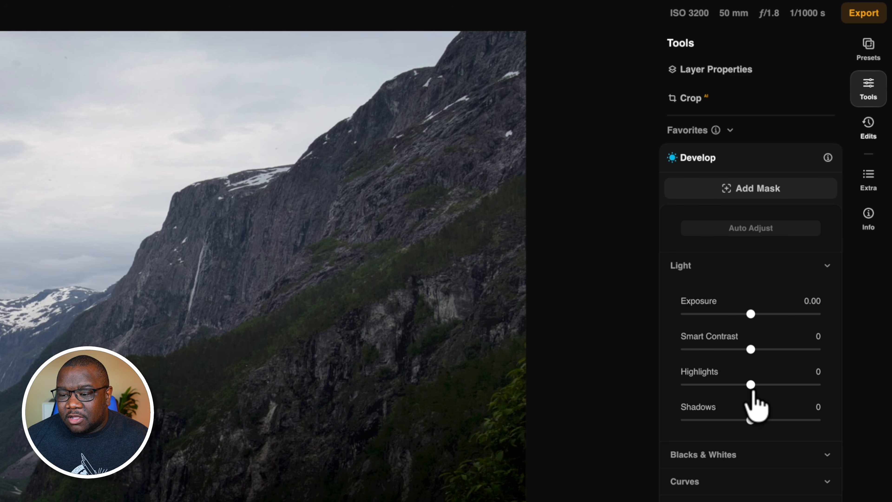
pyautogui.moveTo(750, 384); pyautogui.dragTo(722, 385)
pyautogui.moveTo(750, 314); pyautogui.dragTo(741, 313)
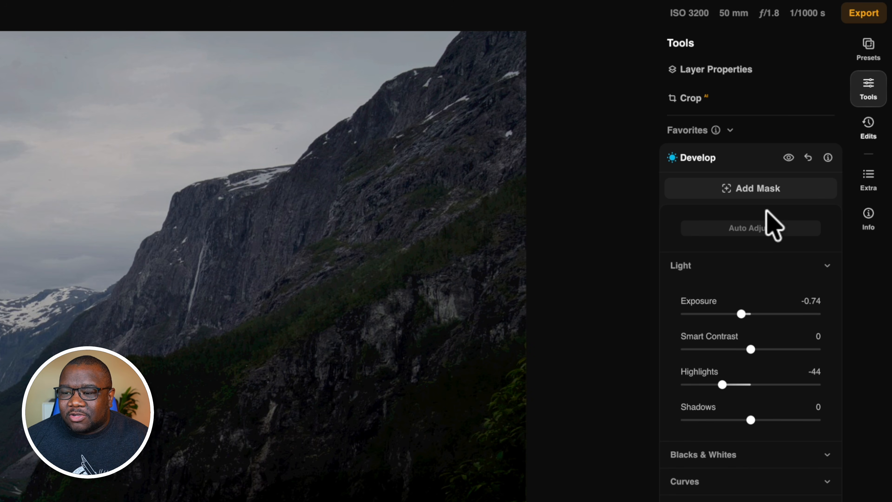
# Step: Mask the new Develop adjustment with a linear gradient running from the sky down to the middle of the valley
pyautogui.click(764, 189)
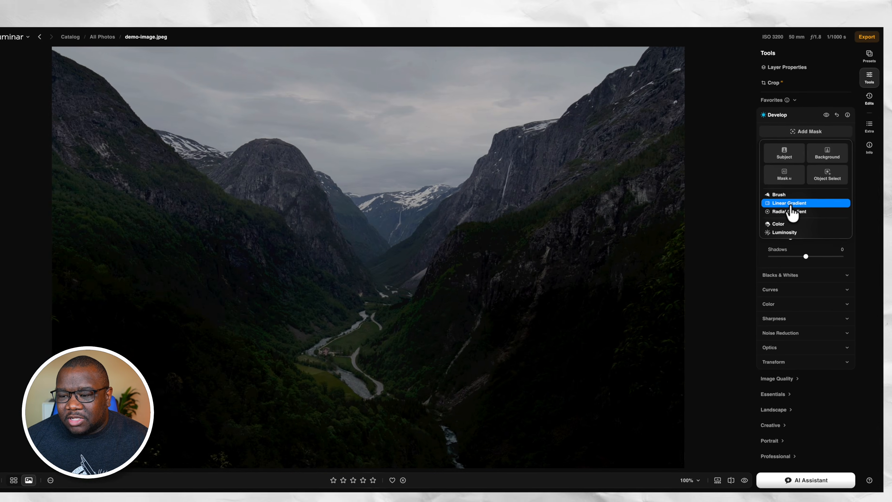
pyautogui.click(720, 321)
pyautogui.moveTo(387, 144); pyautogui.dragTo(382, 272)
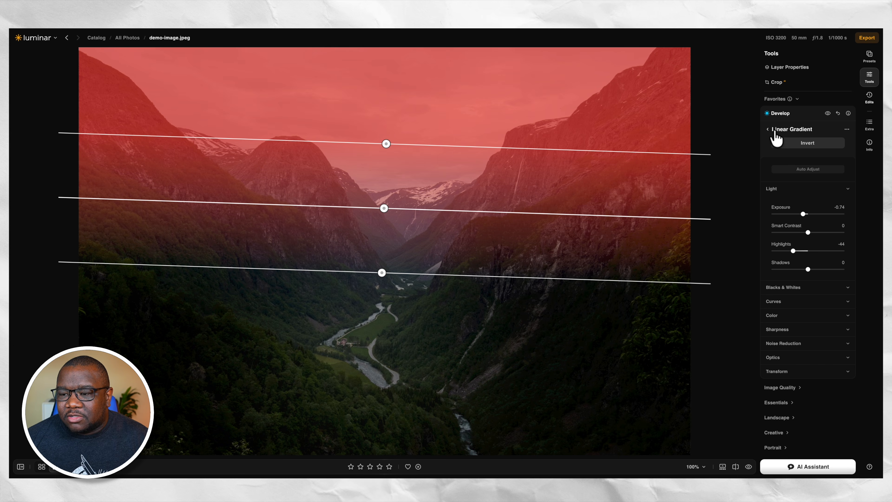
pyautogui.click(768, 129)
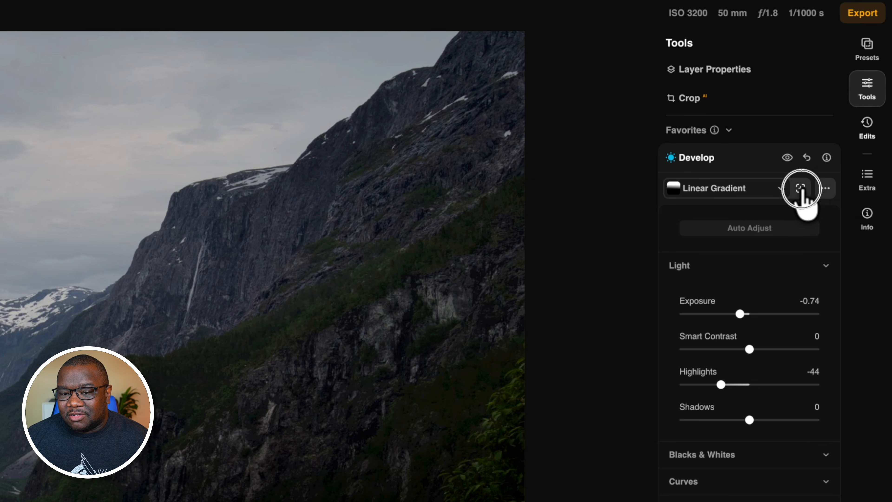
# Step: Intersect the linear gradient with a brush mask painted over the whole sky down to the mountain ridges
pyautogui.click(801, 190)
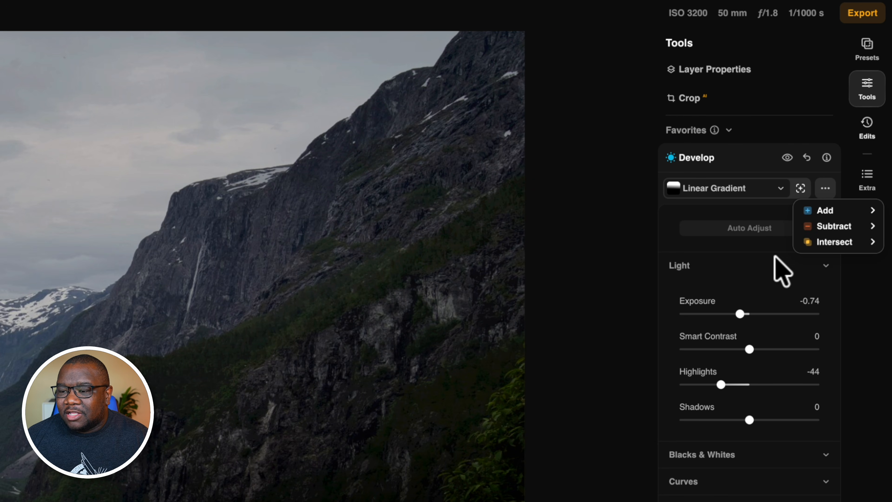
pyautogui.moveTo(830, 248)
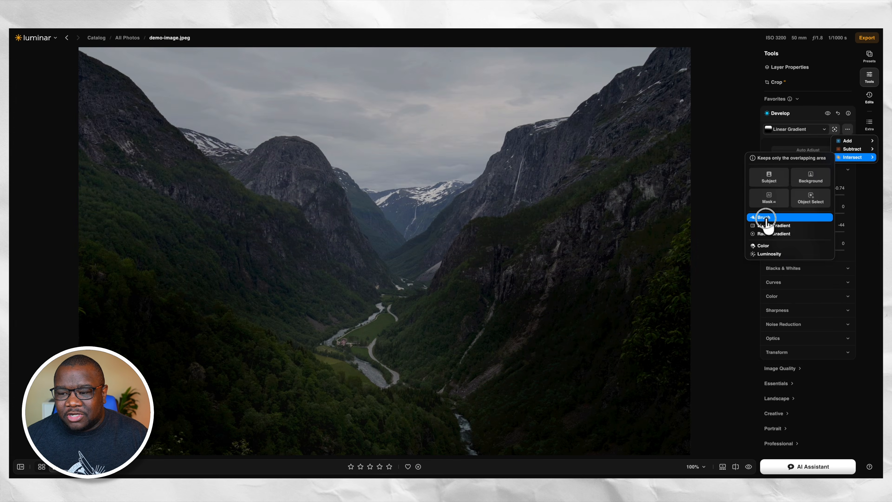
pyautogui.click(686, 331)
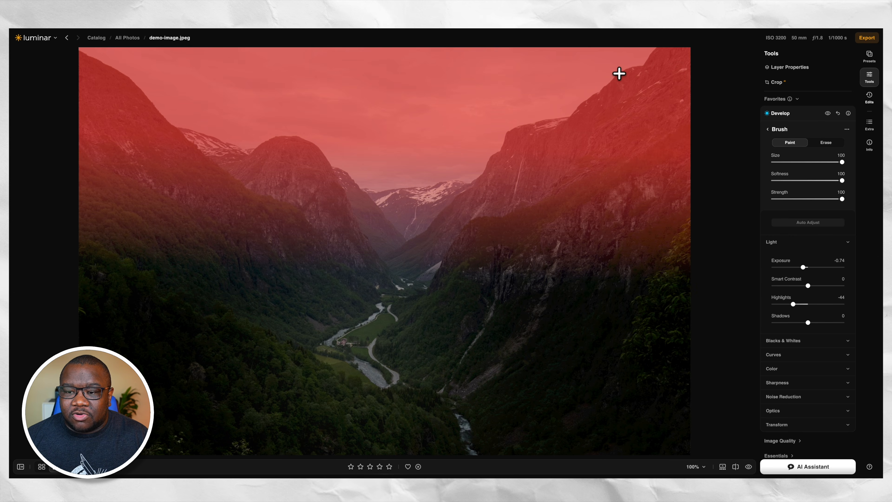
pyautogui.moveTo(637, 63)
pyautogui.mouseDown()
pyautogui.moveTo(504, 124)
pyautogui.moveTo(571, 100)
pyautogui.moveTo(561, 112)
pyautogui.moveTo(569, 66)
pyautogui.moveTo(148, 58)
pyautogui.moveTo(176, 95)
pyautogui.moveTo(492, 97)
pyautogui.moveTo(478, 157)
pyautogui.moveTo(379, 166)
pyautogui.moveTo(584, 57)
pyautogui.moveTo(424, 94)
pyautogui.moveTo(369, 152)
pyautogui.moveTo(347, 142)
pyautogui.moveTo(339, 117)
pyautogui.moveTo(311, 109)
pyautogui.moveTo(258, 108)
pyautogui.moveTo(239, 124)
pyautogui.moveTo(175, 93)
pyautogui.moveTo(145, 64)
pyautogui.moveTo(89, 44)
pyautogui.mouseUp()
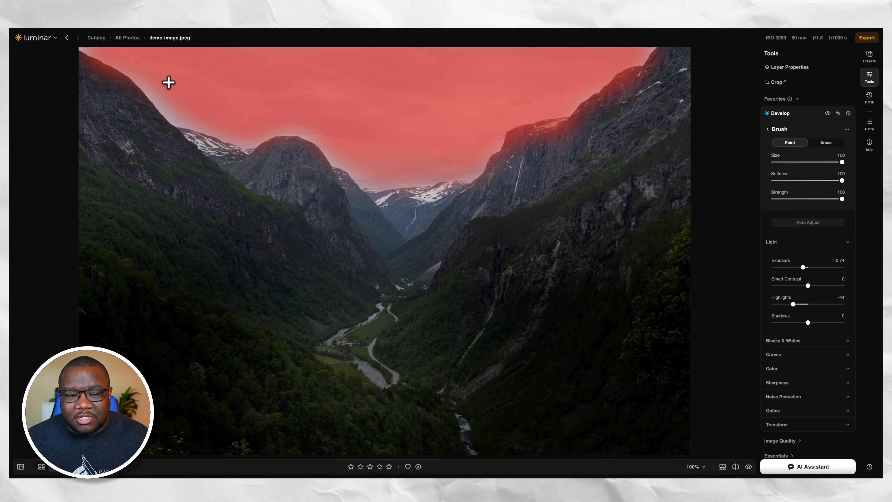
pyautogui.moveTo(189, 120); pyautogui.dragTo(147, 70)
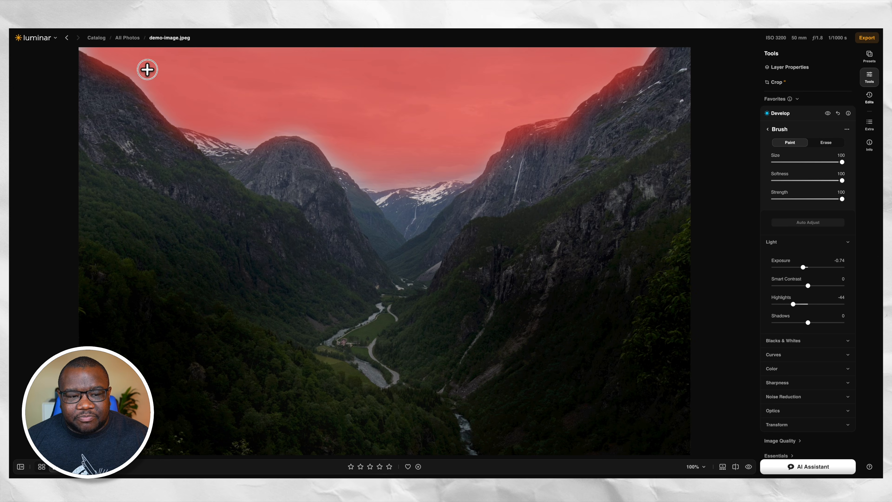
pyautogui.click(768, 130)
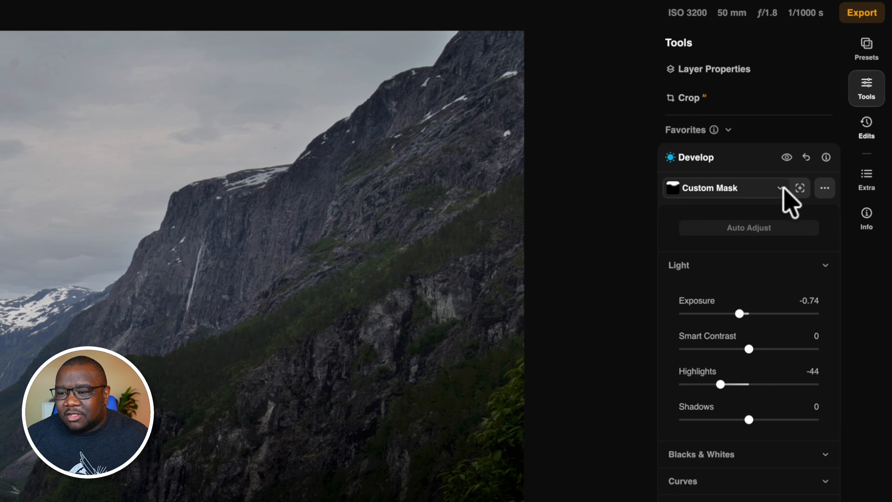
# Step: Edit the linear gradient within the custom mask, moving it up into the upper sky and widening its transition
pyautogui.click(780, 189)
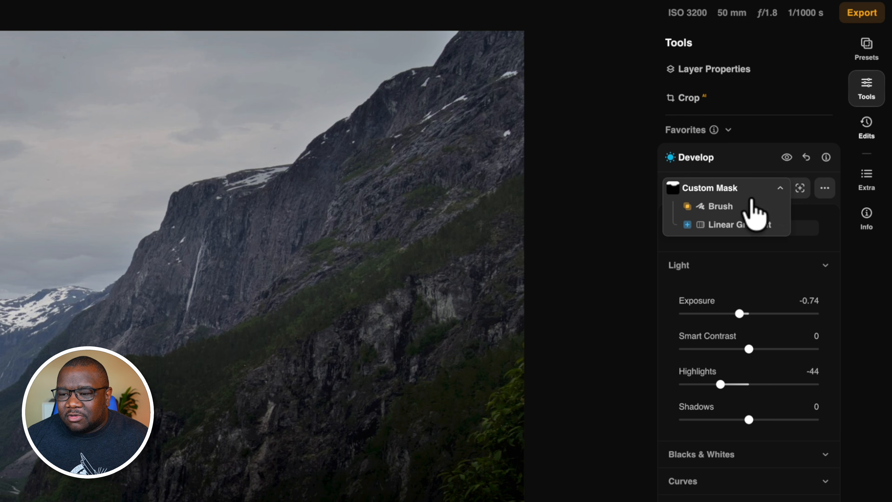
pyautogui.moveTo(727, 227)
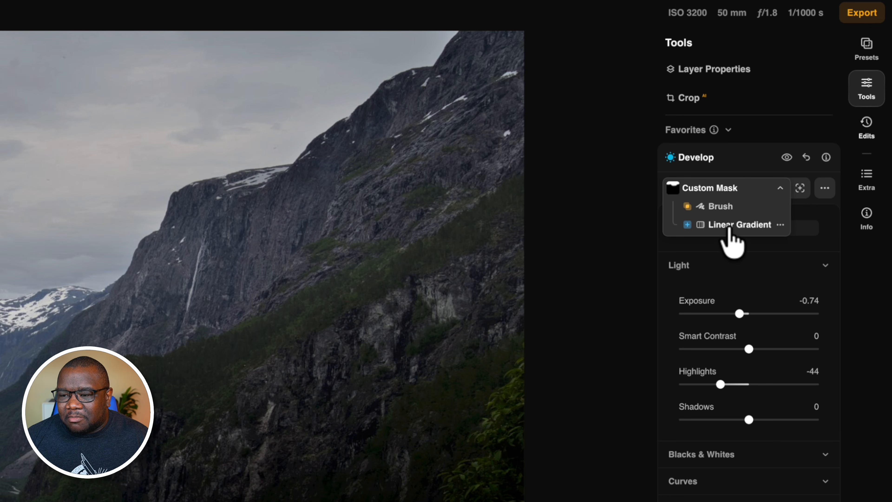
pyautogui.click(778, 225)
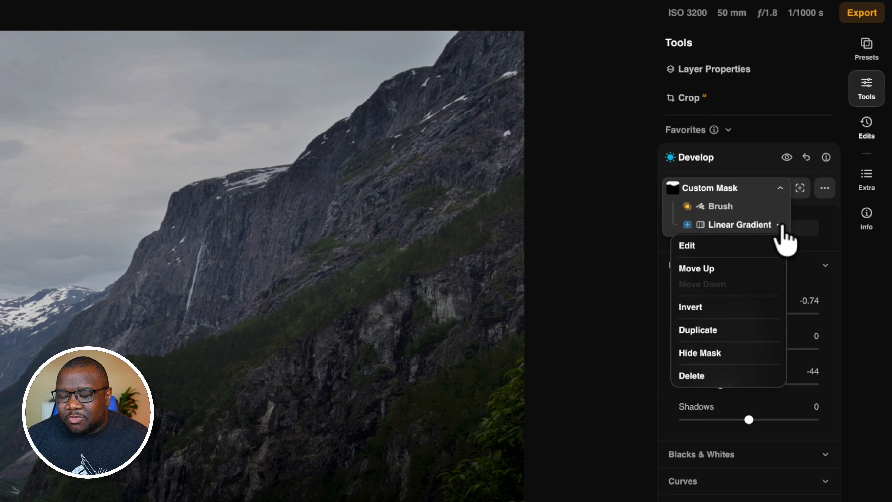
pyautogui.click(734, 247)
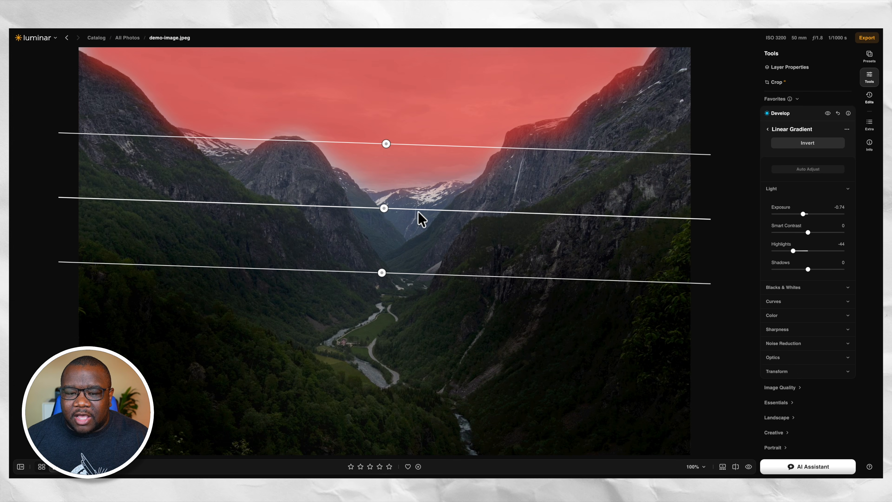
pyautogui.moveTo(379, 208); pyautogui.dragTo(383, 92)
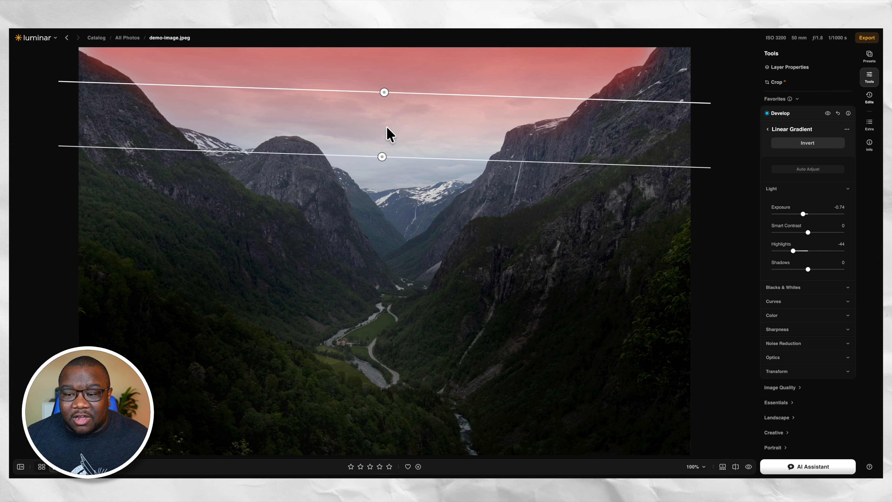
pyautogui.moveTo(382, 93); pyautogui.dragTo(389, 125)
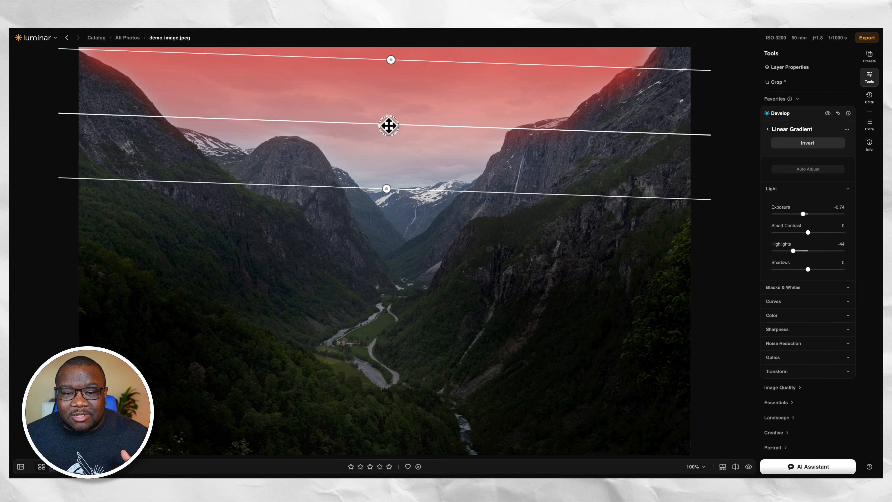
pyautogui.moveTo(391, 59); pyautogui.dragTo(396, 28)
pyautogui.moveTo(392, 99); pyautogui.dragTo(395, 67)
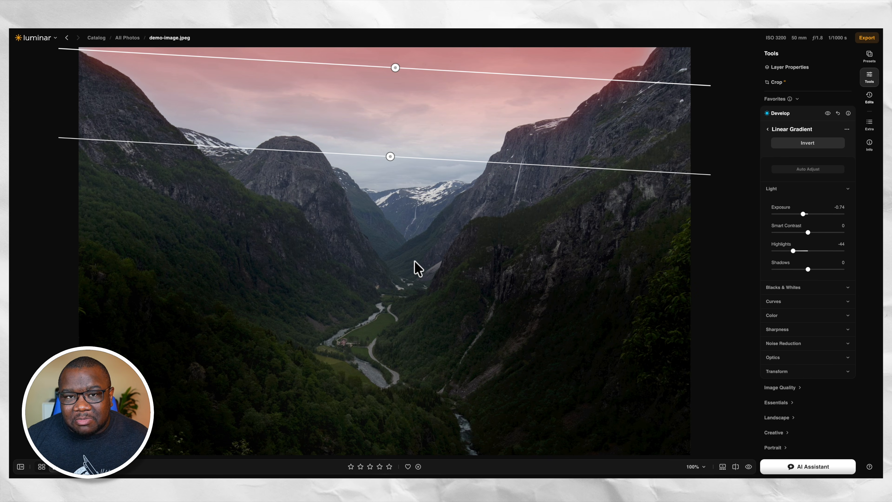
pyautogui.click(768, 130)
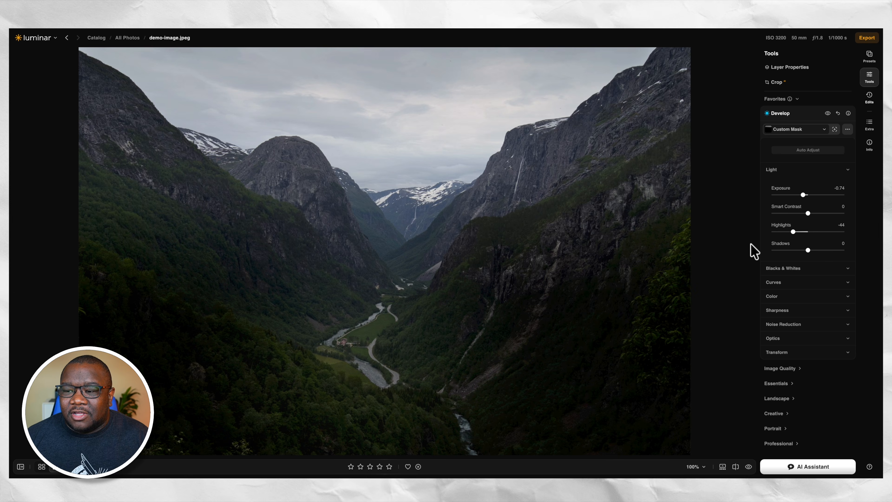
# Step: Change the custom mask's overlay color to Green
pyautogui.click(848, 129)
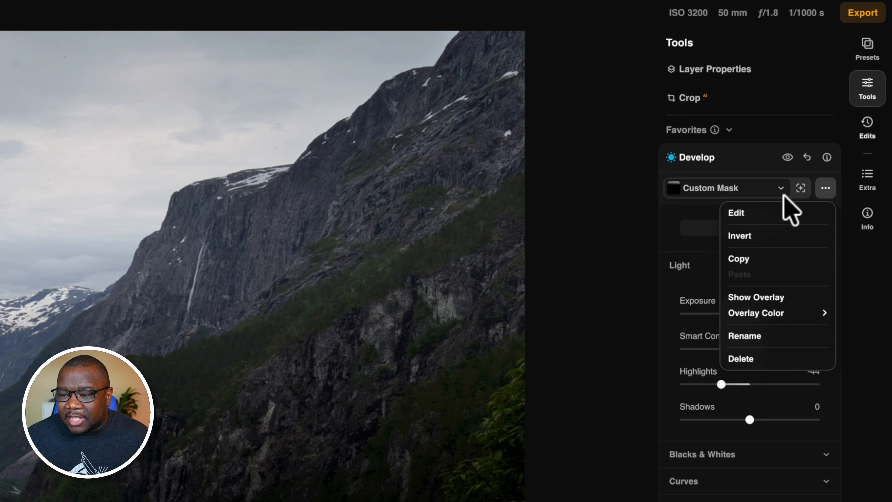
pyautogui.moveTo(755, 309)
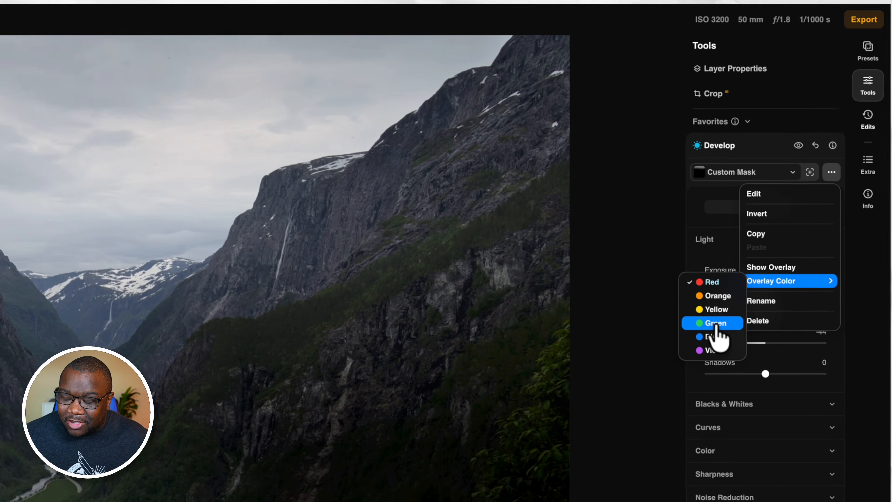
pyautogui.click(692, 362)
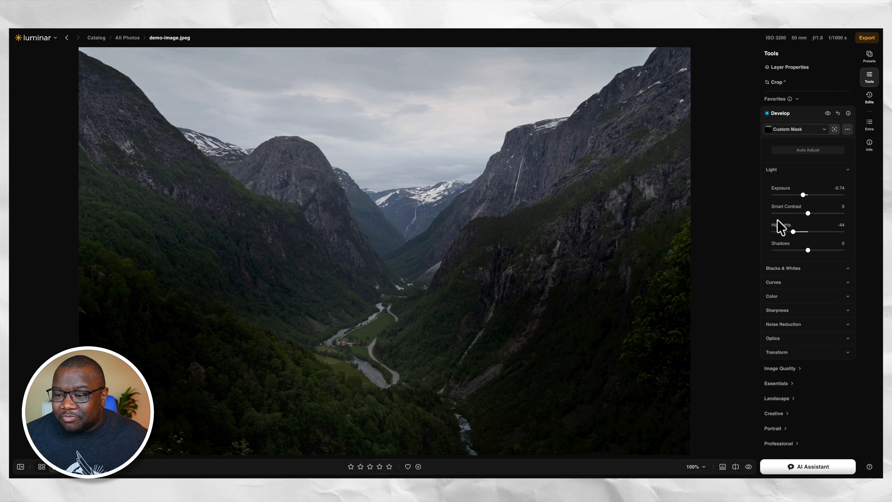
# Step: Open the custom mask's brush component for editing and set the overlay color to Violet
pyautogui.click(824, 128)
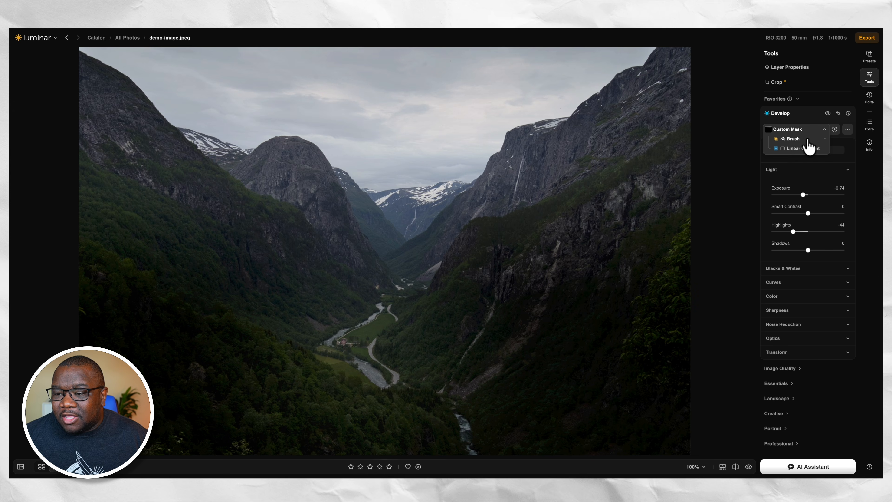
pyautogui.click(824, 138)
pyautogui.click(796, 149)
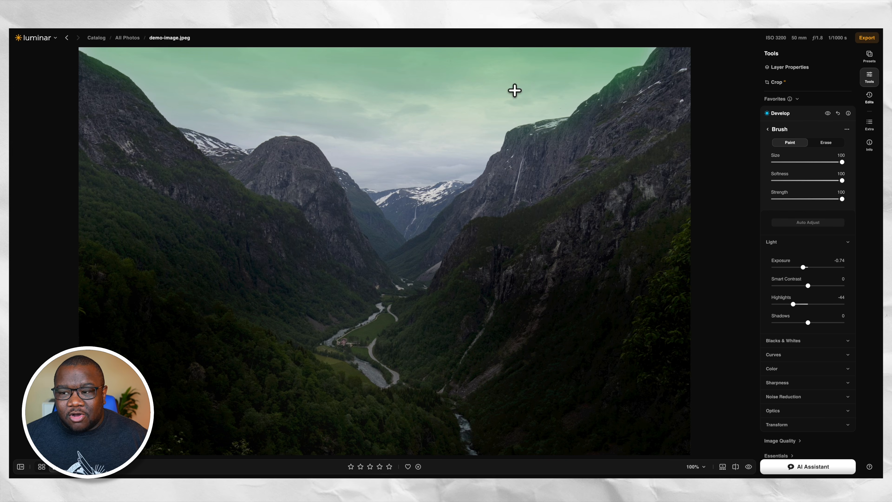
pyautogui.click(846, 129)
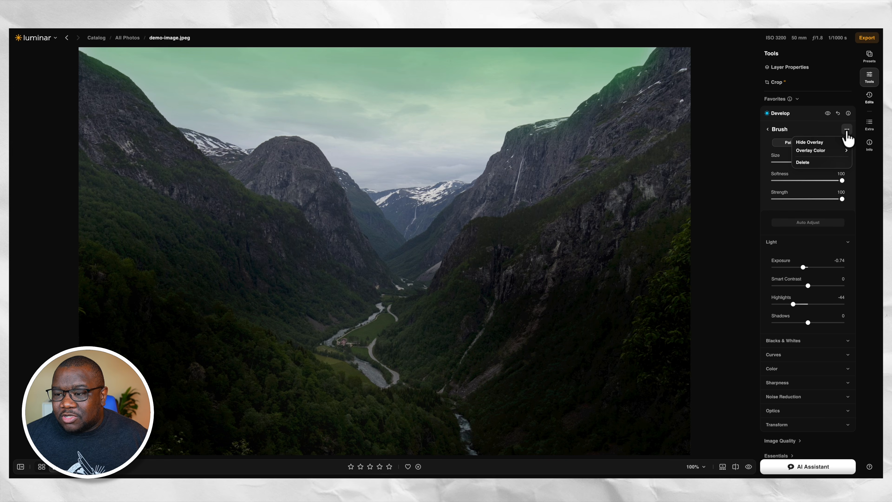
pyautogui.moveTo(836, 152)
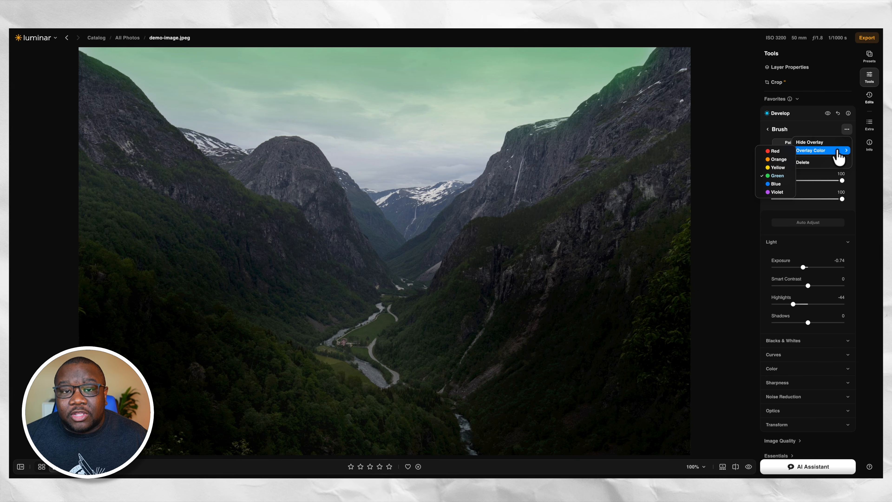
pyautogui.click(783, 192)
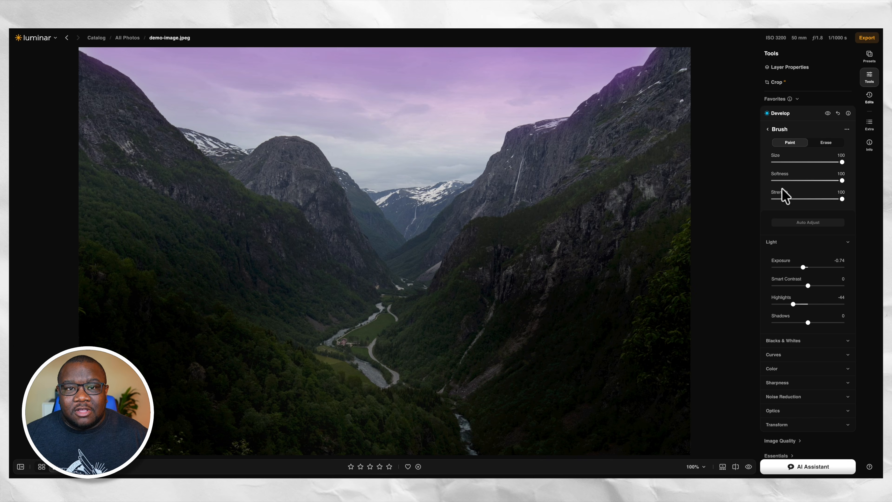